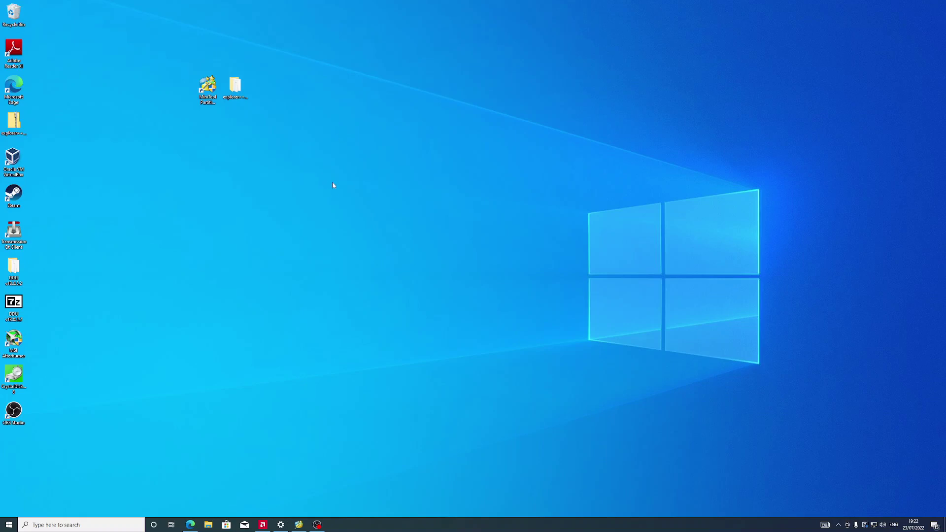
Step: Move the MiniTool Partition Wizard and Explorer++ desktop shortcuts one slot left and check their names
drag(268, 77, 208, 87)
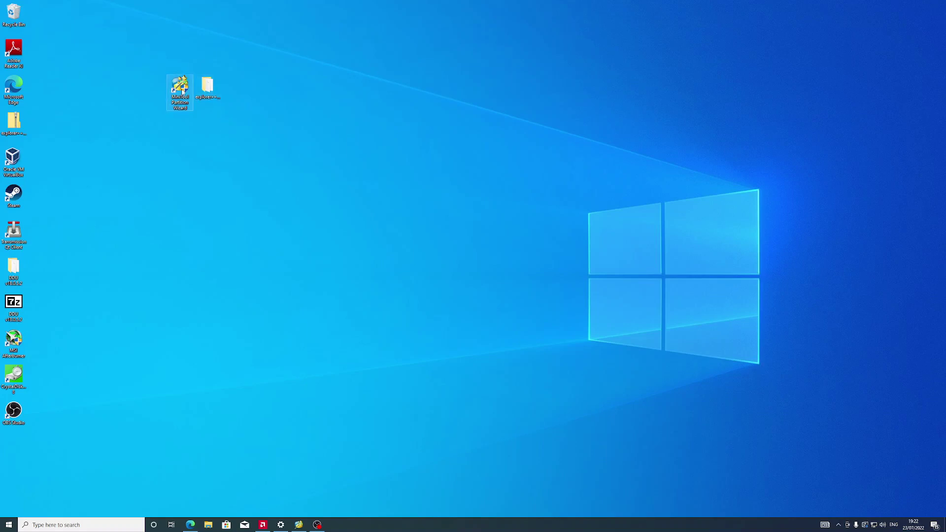
click(180, 91)
click(213, 89)
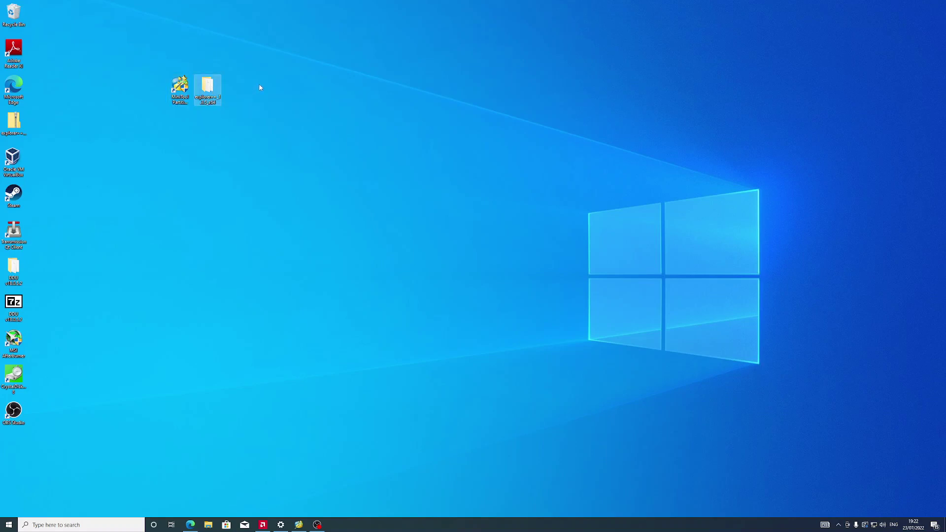
click(256, 97)
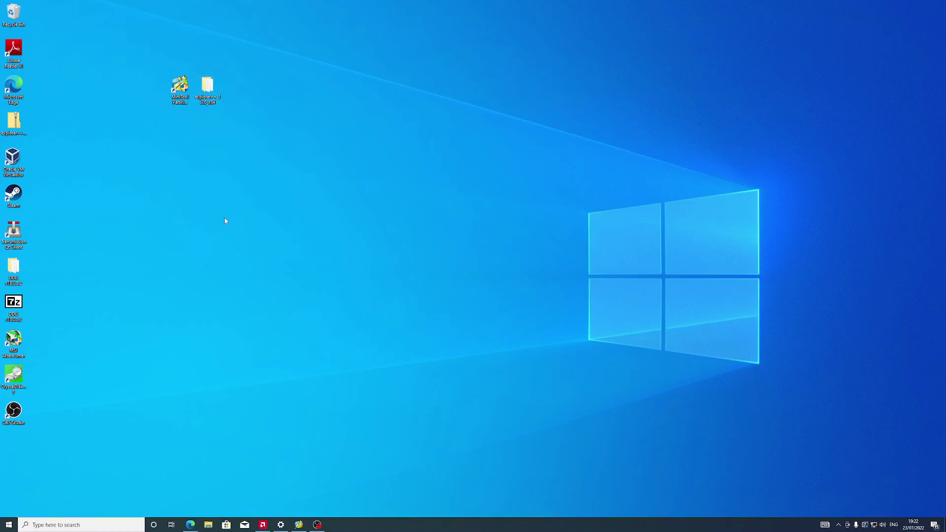
Step: Restore Edge, compare the Explorer++ and MiniTool pages ending on MiniTool, and bring up File Explorer
click(190, 525)
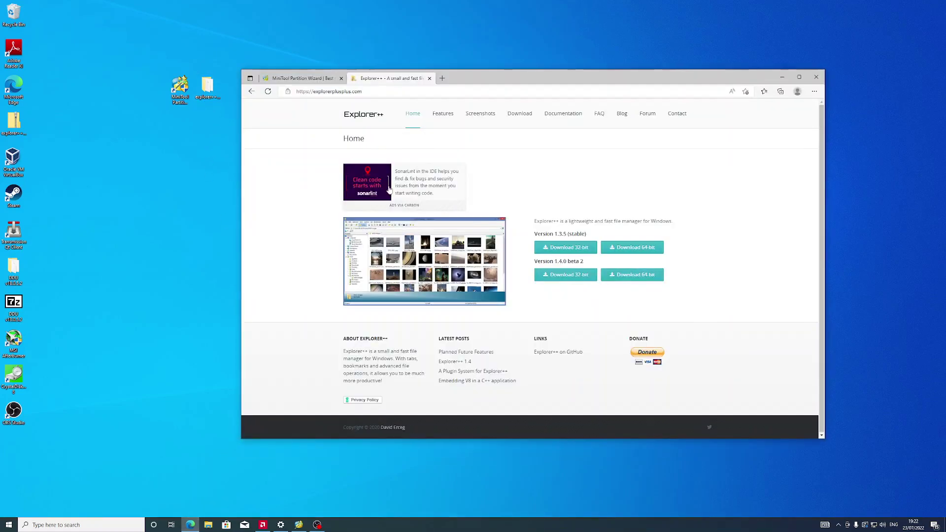
drag(469, 77, 517, 81)
click(340, 80)
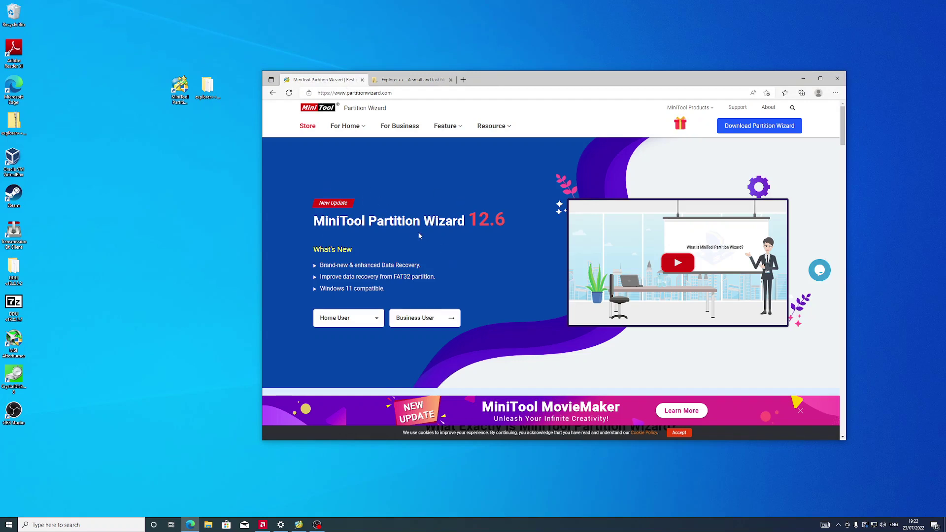
click(416, 82)
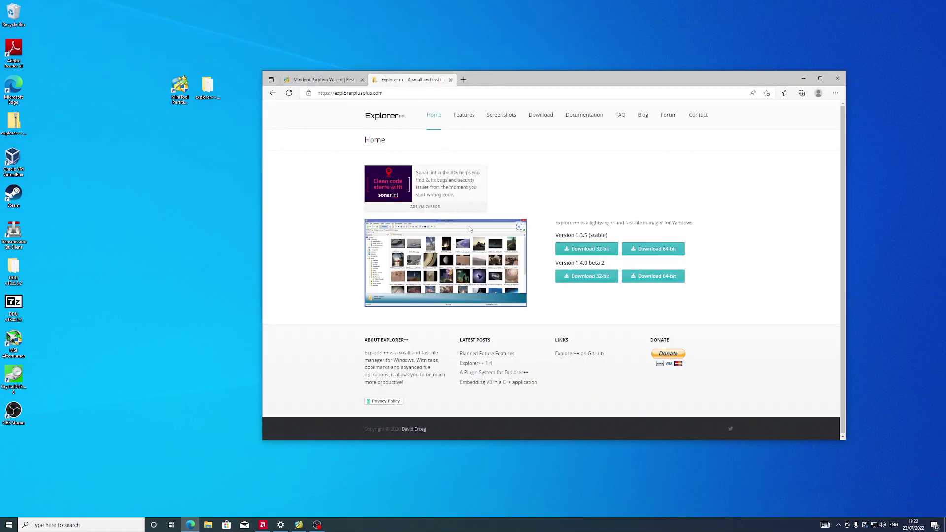
key(ctrl+Tab)
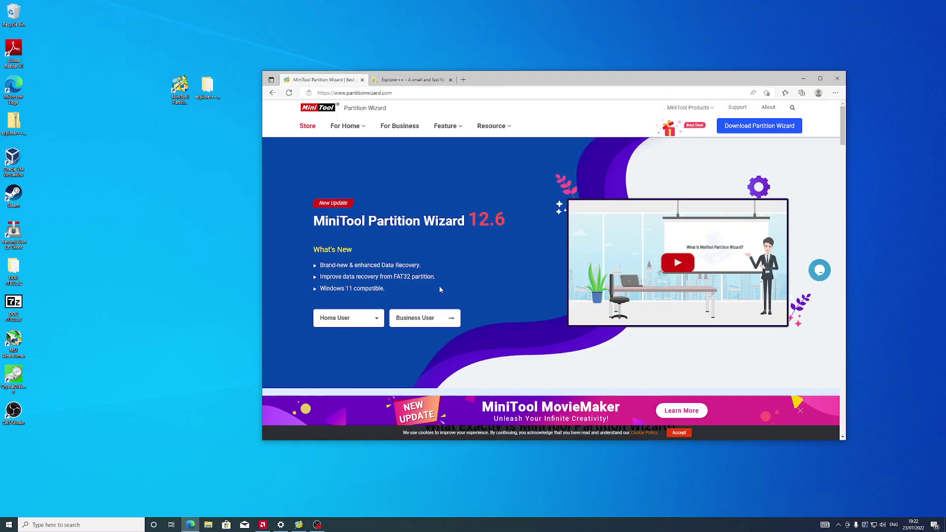
click(208, 525)
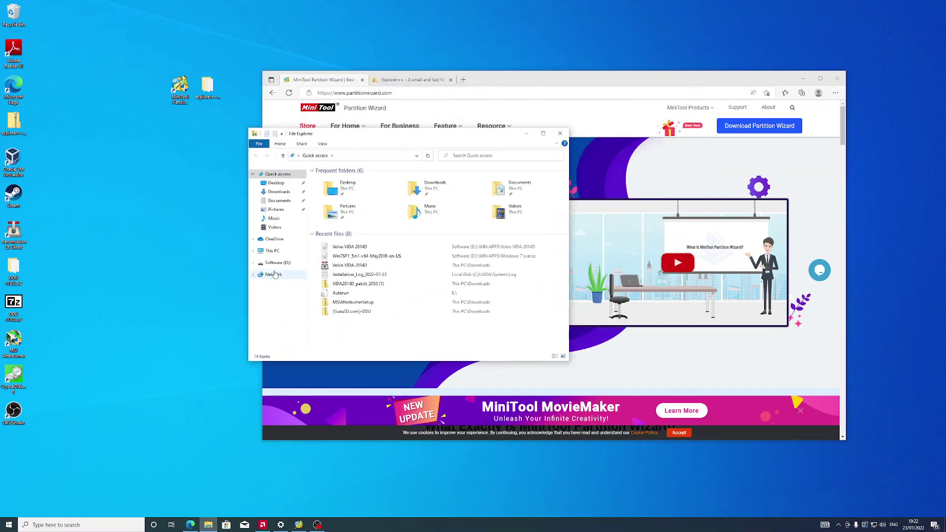
Step: View This PC's Local Disk (C:) and Software (D:) in a widened window, then minimize it
click(276, 252)
drag(369, 134, 206, 156)
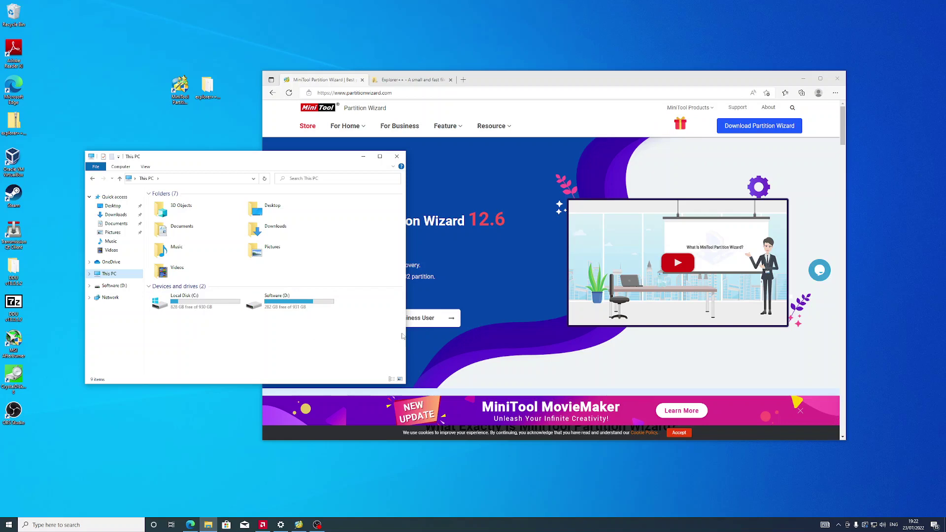
drag(406, 332, 480, 333)
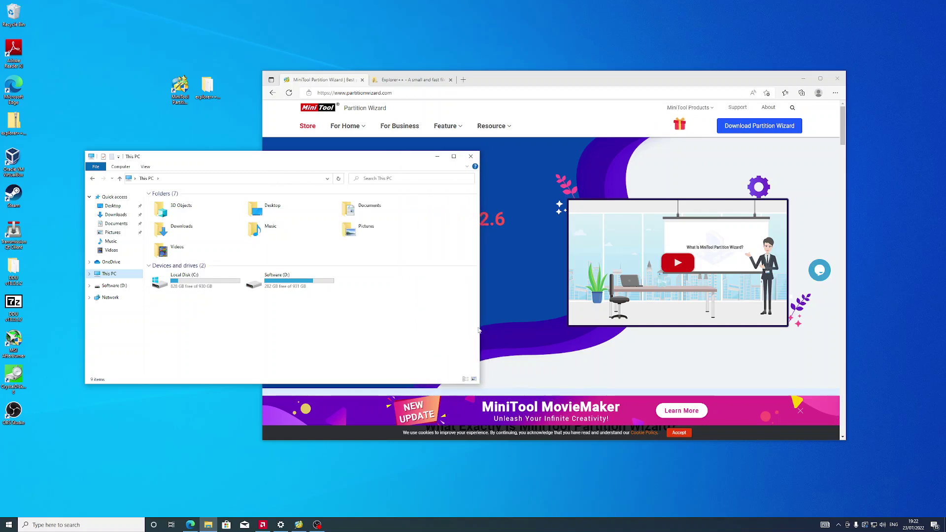
click(436, 158)
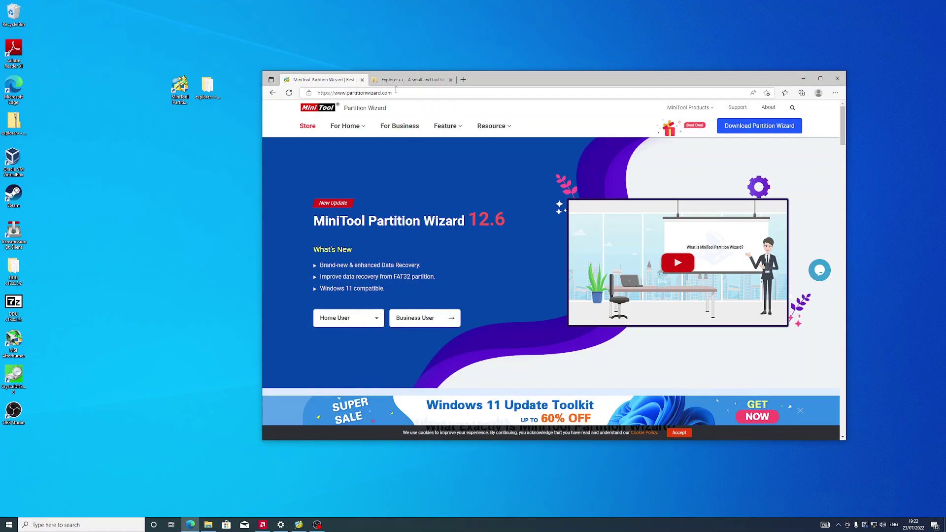
Step: Look over the Explorer++ web page, then minimize Edge to reveal MiniTool Partition Wizard
click(405, 81)
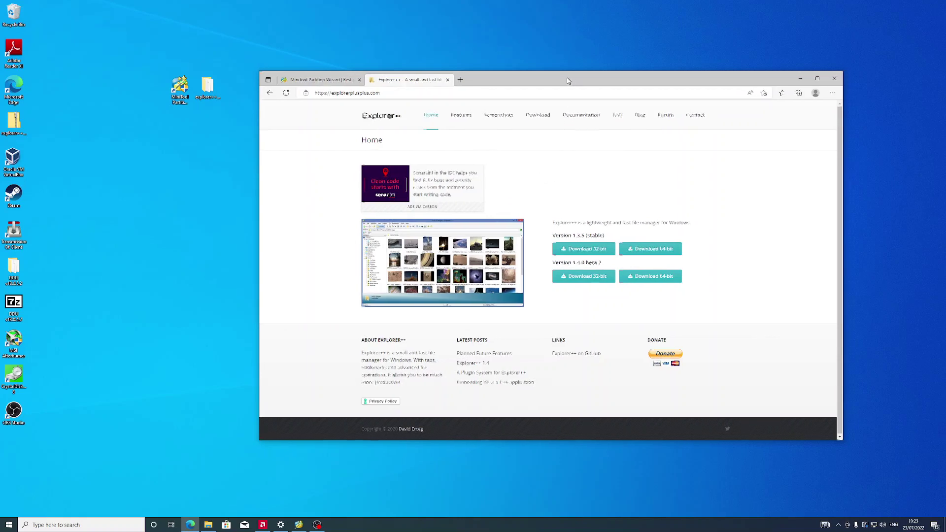
mouse_move(560, 84)
mouse_down()
mouse_move(585, 83)
mouse_move(558, 86)
mouse_up()
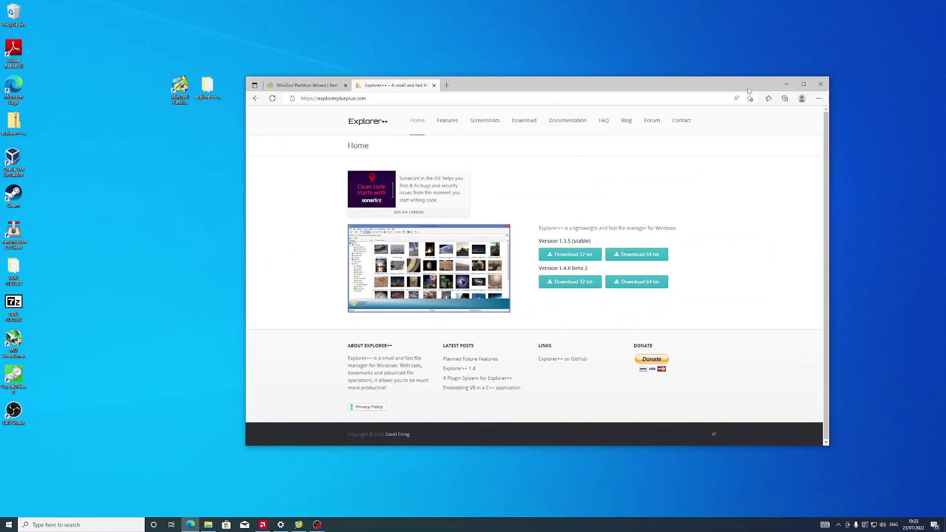
click(786, 84)
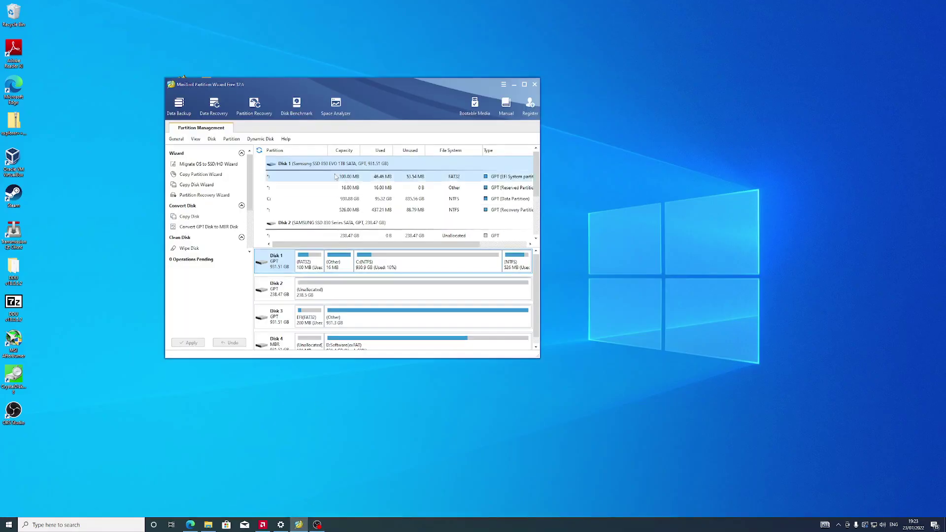
Step: Enlarge the Partition Wizard window to show Disks 1–4 and select Disk 3's 200 MB FAT32 EFI partition
drag(341, 86, 247, 137)
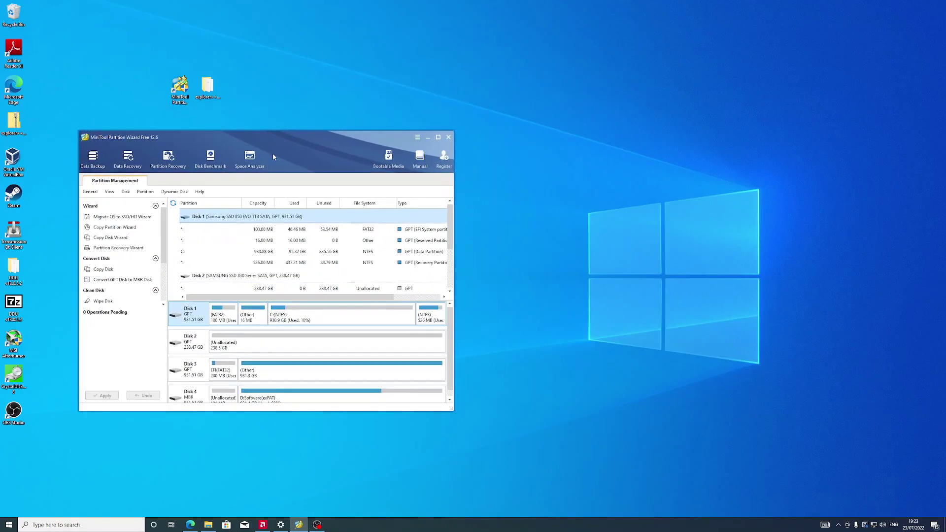
drag(312, 136, 298, 120)
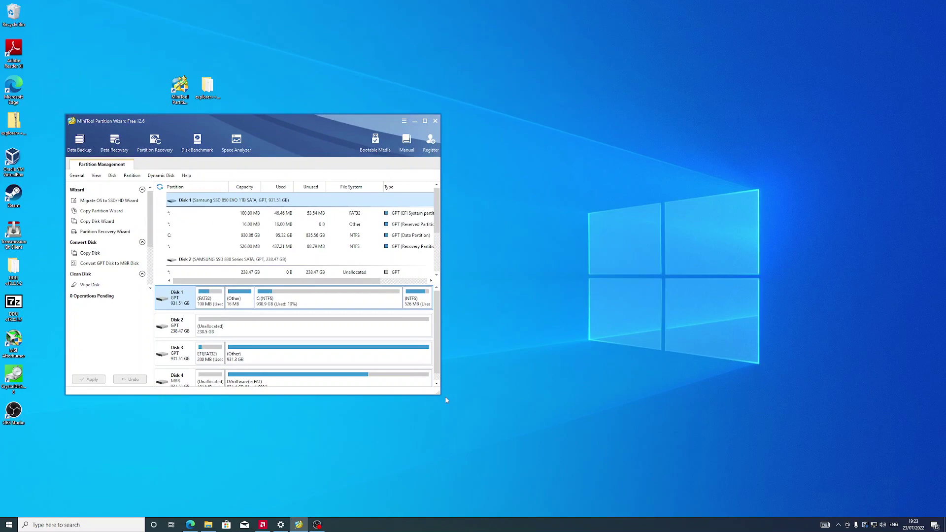
drag(440, 396, 561, 494)
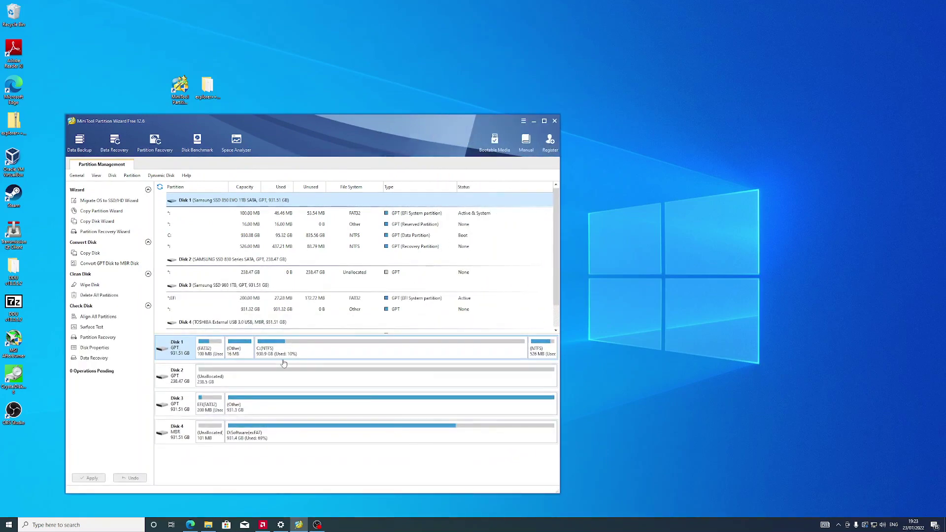
click(178, 406)
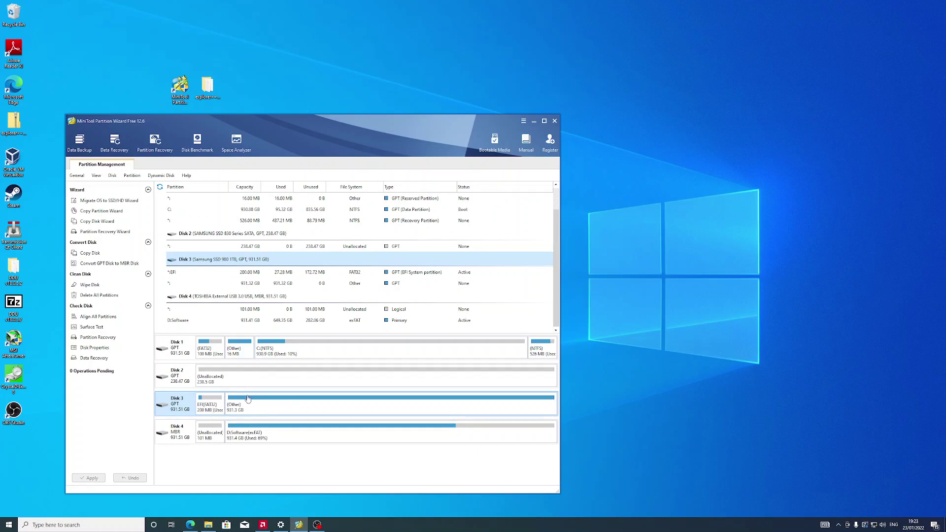
click(207, 407)
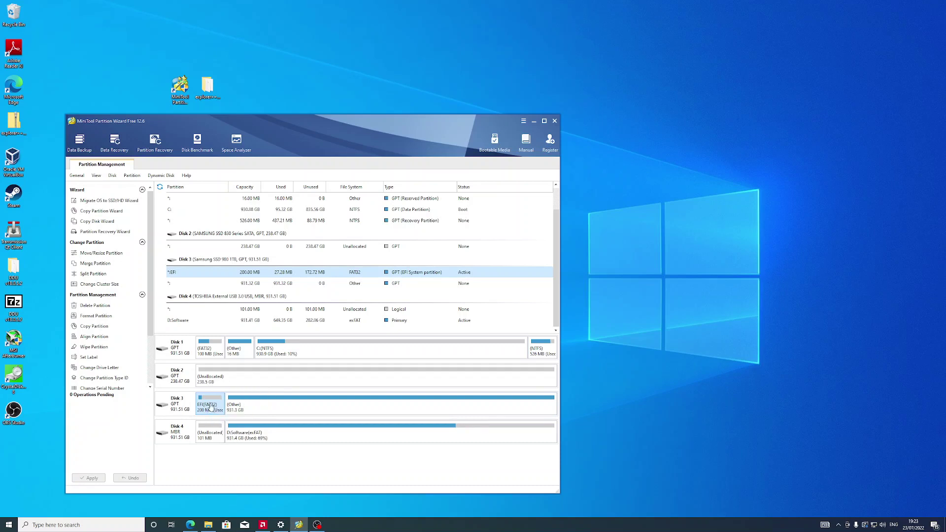
Step: Queue a change assigning drive letter E: to the EFI partition
right_click(211, 407)
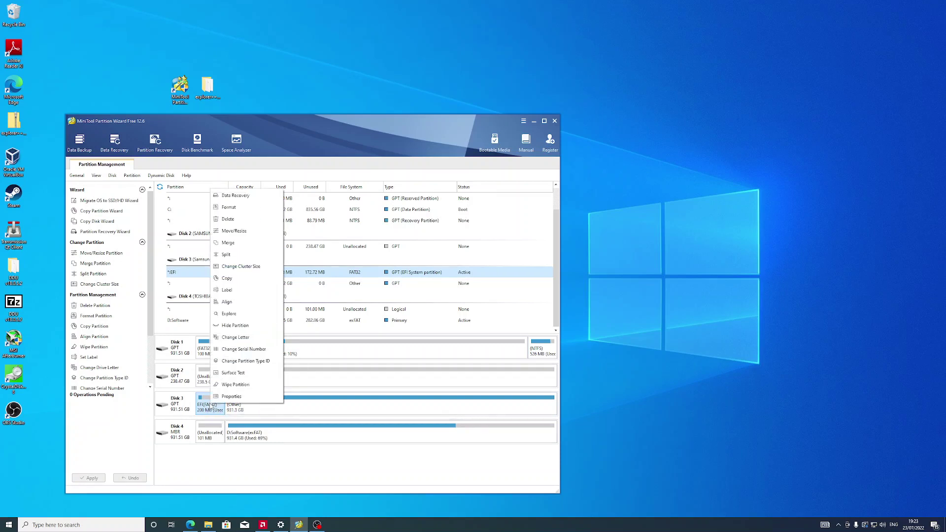
click(232, 338)
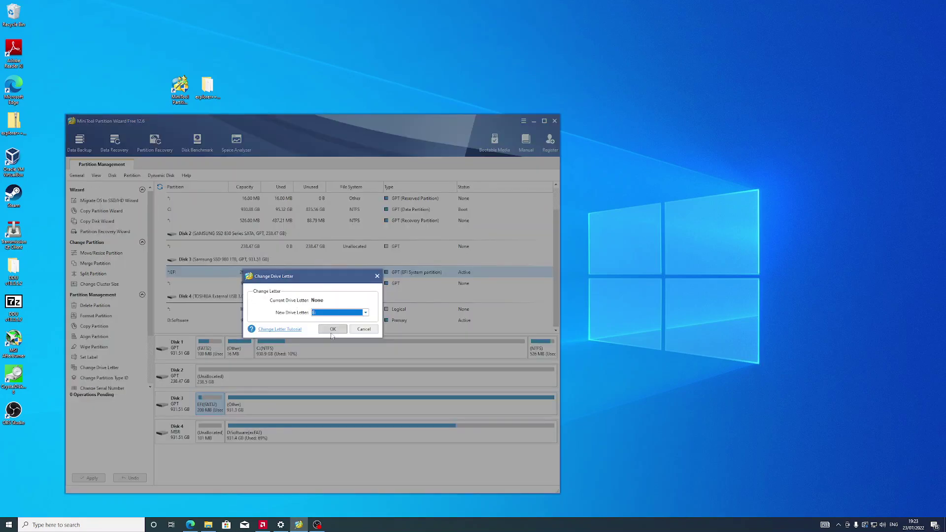
click(339, 302)
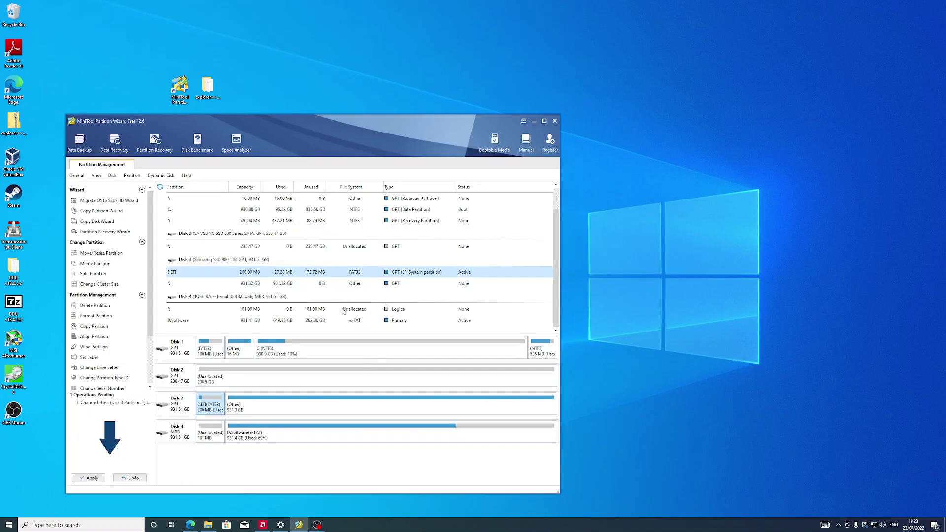
Step: Apply the pending drive-letter change and open This PC to see EFI (E:)
click(90, 478)
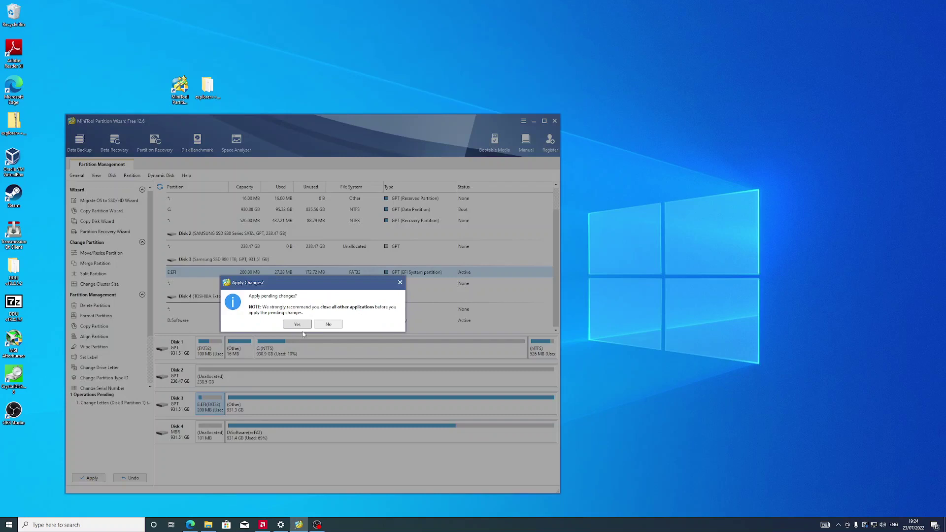
click(299, 325)
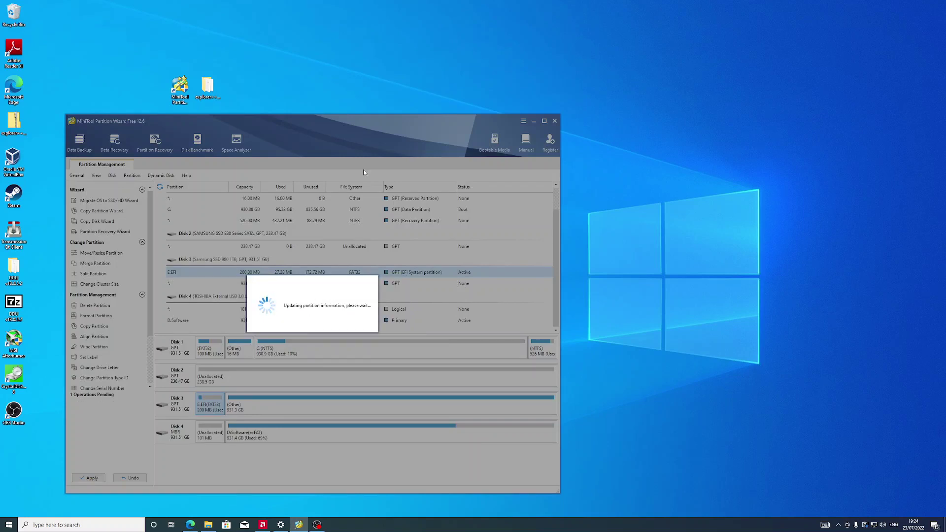
click(315, 321)
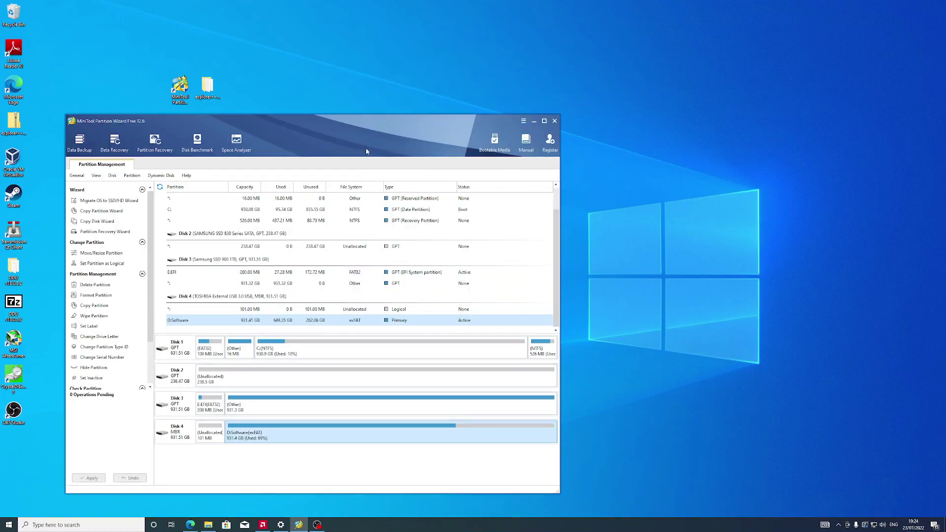
drag(363, 123, 469, 105)
click(208, 525)
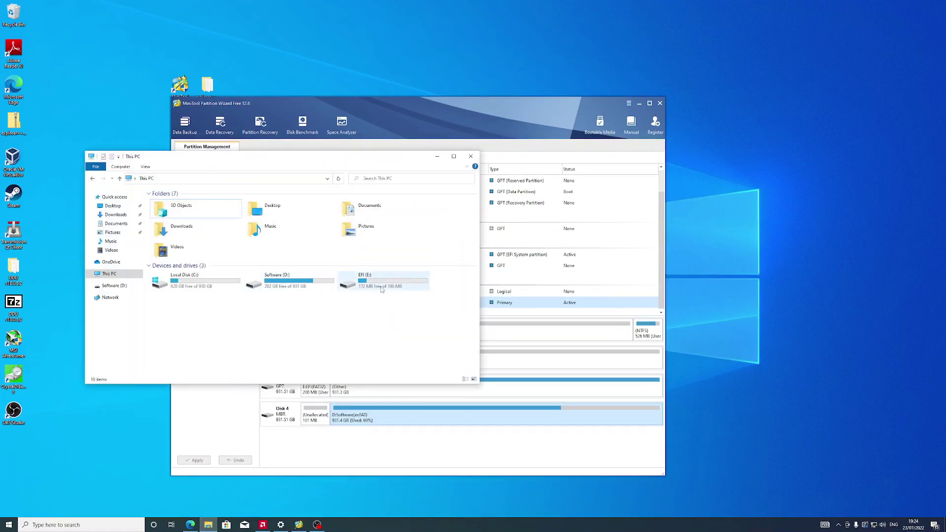
Step: Minimize the This PC window and the partition manager
click(437, 156)
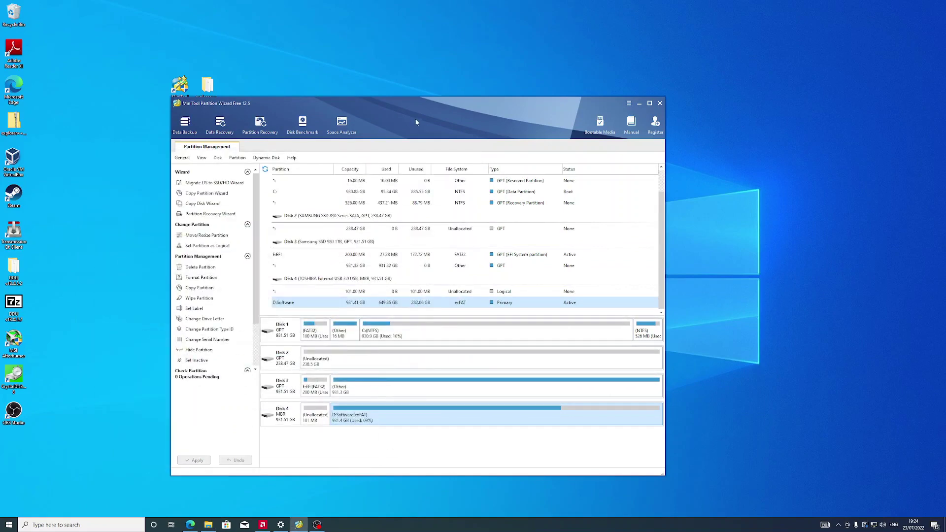
drag(401, 109, 464, 124)
click(637, 119)
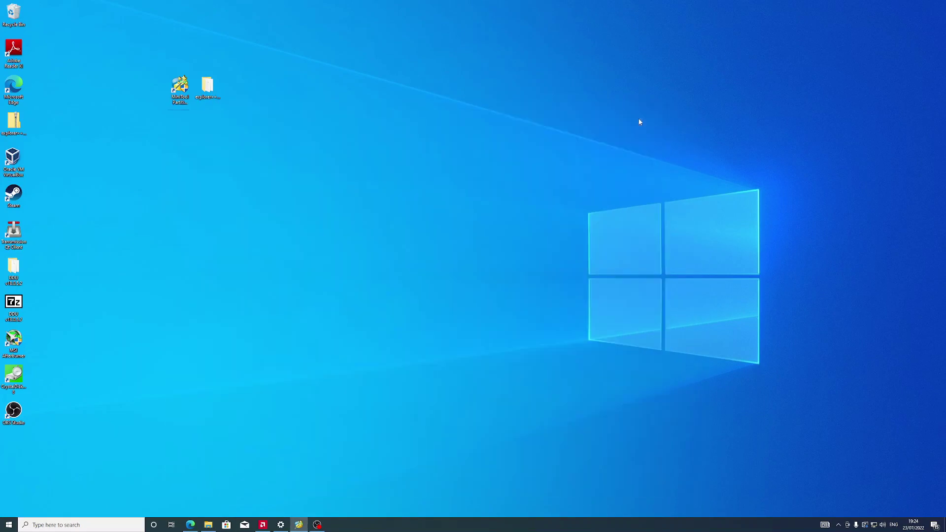
Step: Open the EFI (E:) drive from This PC and grant permanent access to it
click(208, 524)
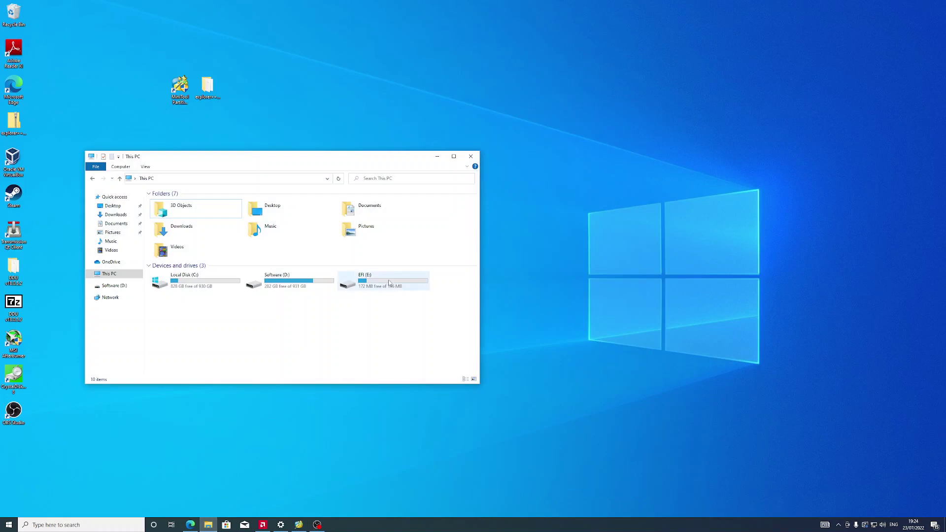
double_click(370, 279)
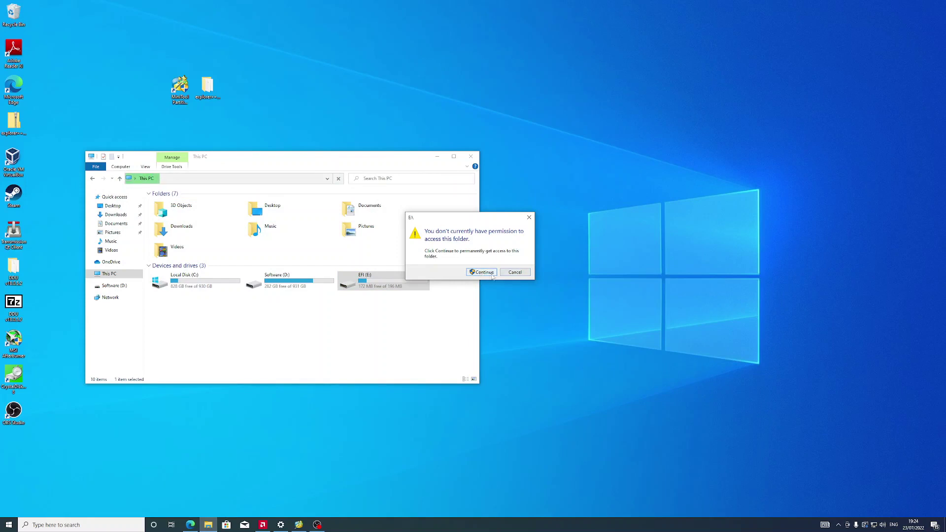
click(480, 273)
Step: Open the explorer++_1.3.5_x64 folder from the desktop and run Explorer++.exe via its context menu
click(437, 157)
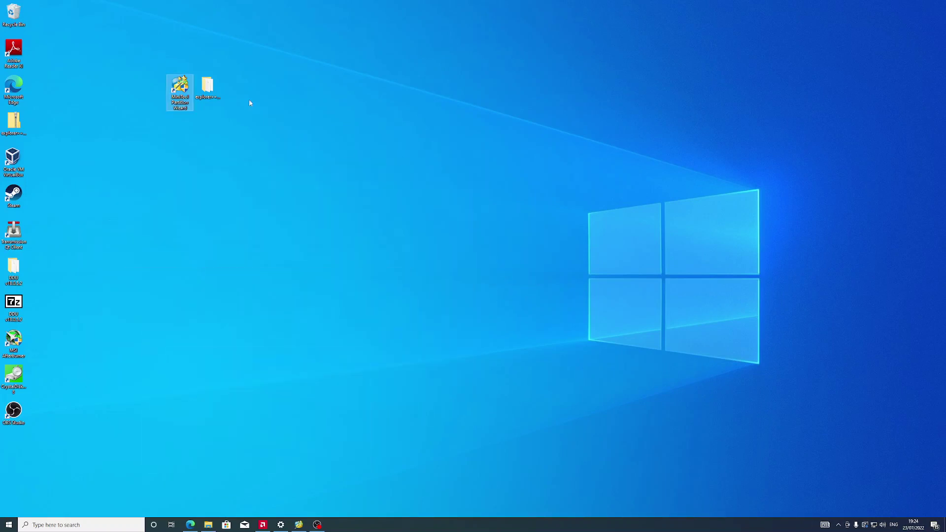
key(Right)
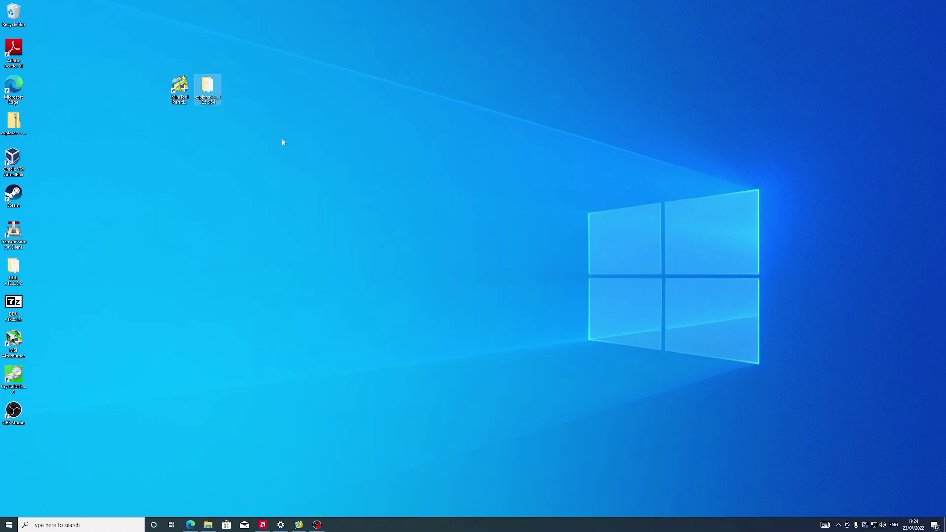
double_click(210, 90)
click(181, 214)
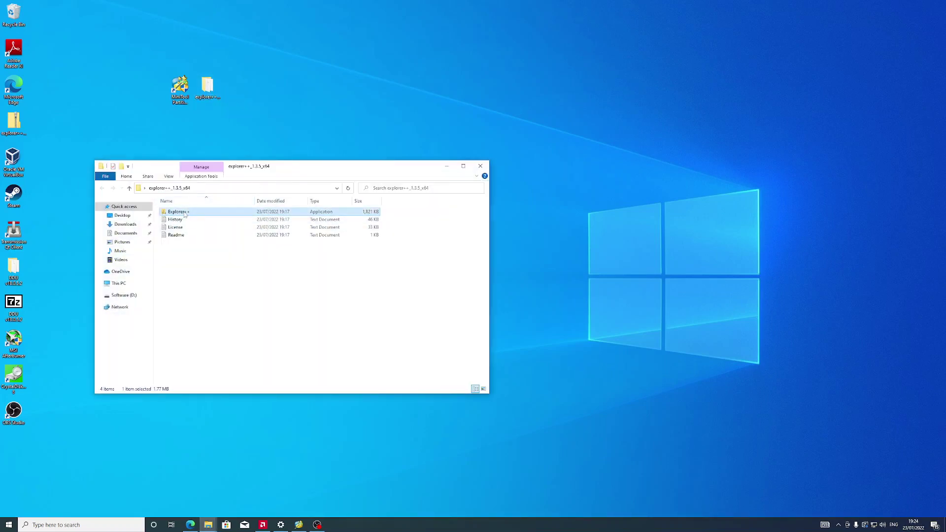
right_click(183, 214)
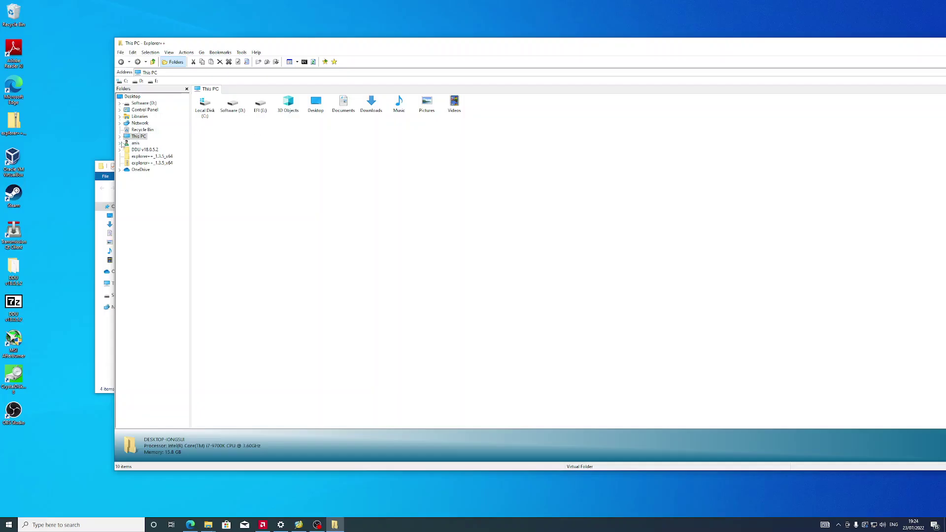
Step: Expand This PC to EFI (E:) and open the EFI then OC folders
click(120, 136)
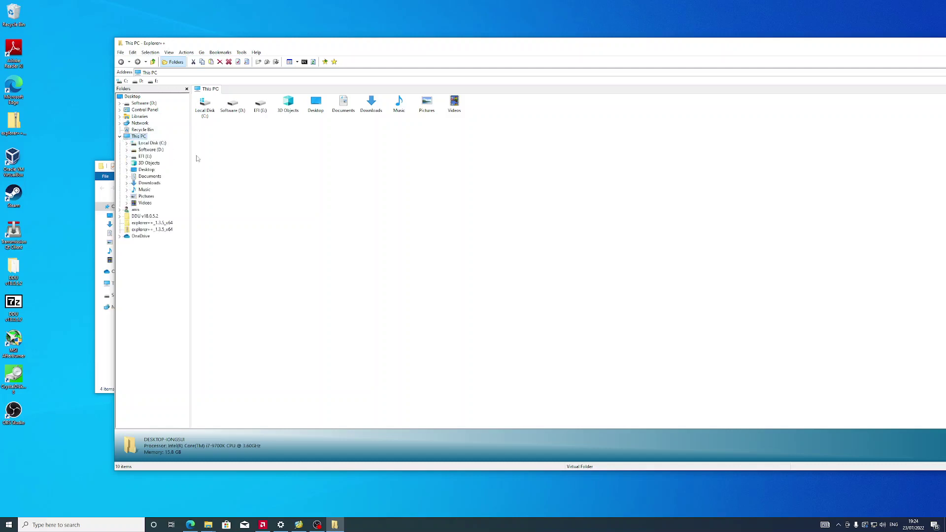
click(145, 157)
drag(285, 43, 321, 43)
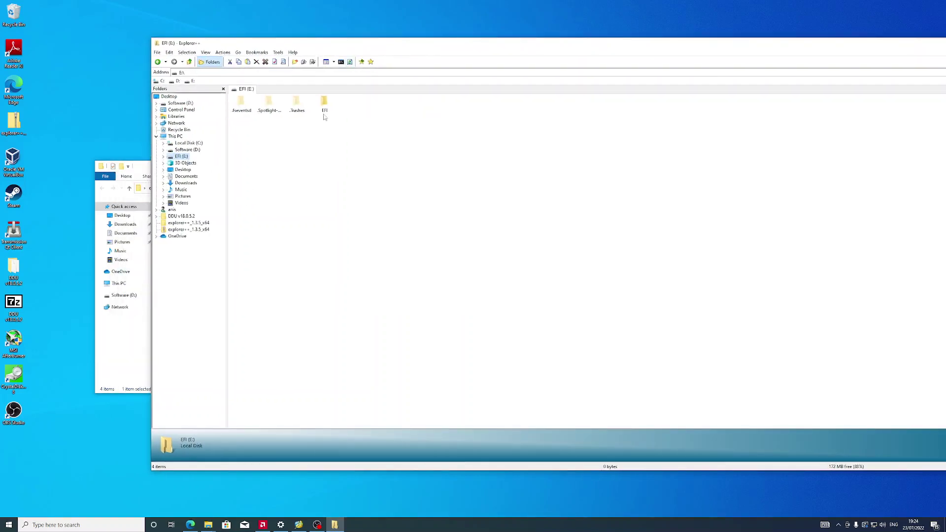
click(326, 103)
double_click(326, 104)
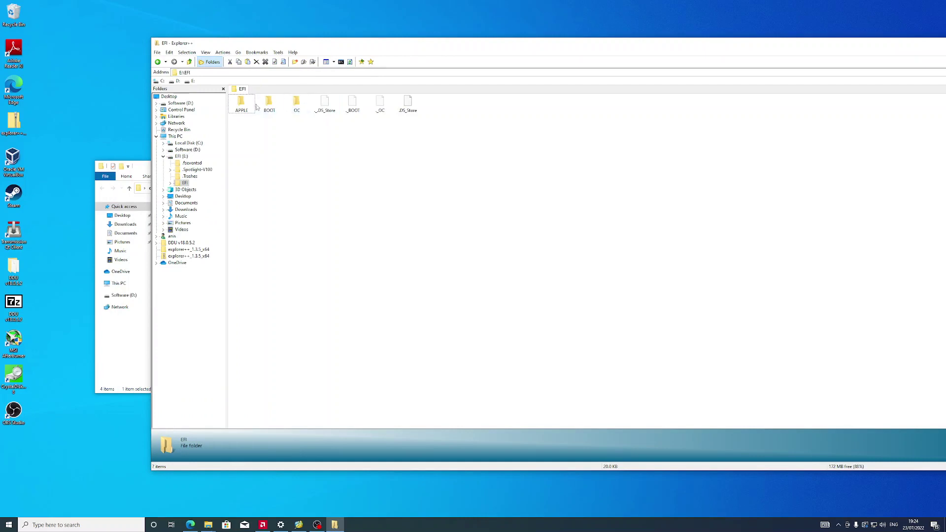
click(297, 105)
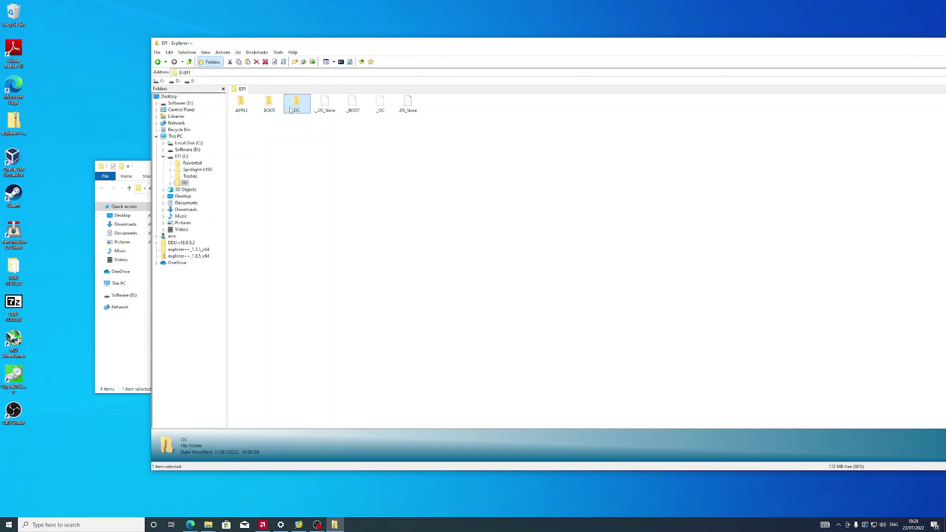
double_click(295, 104)
Step: Try Open with on config.plist, cancel the app choice, and deselect the file
click(689, 110)
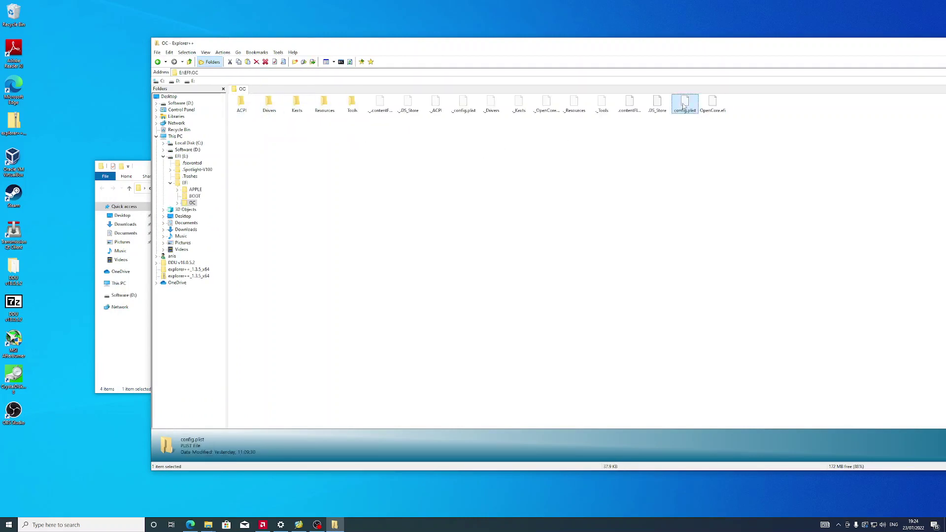
right_click(696, 110)
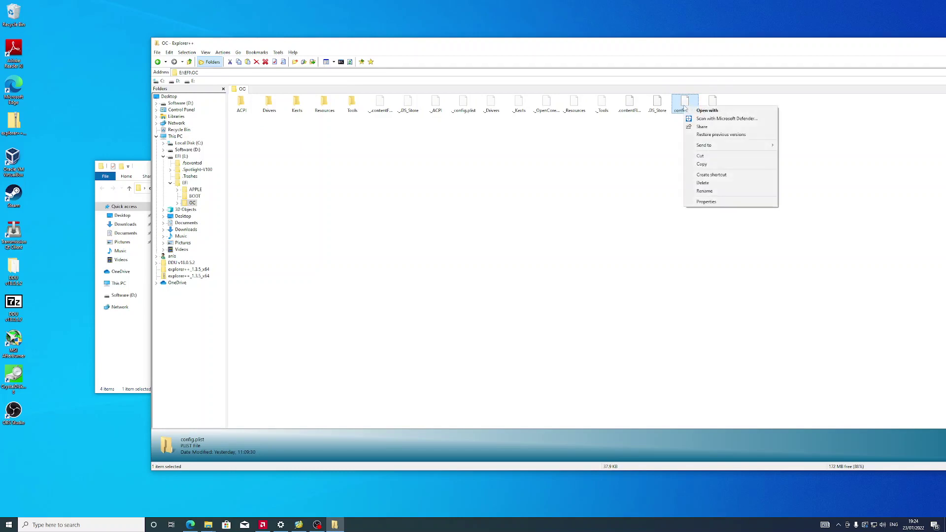
click(698, 112)
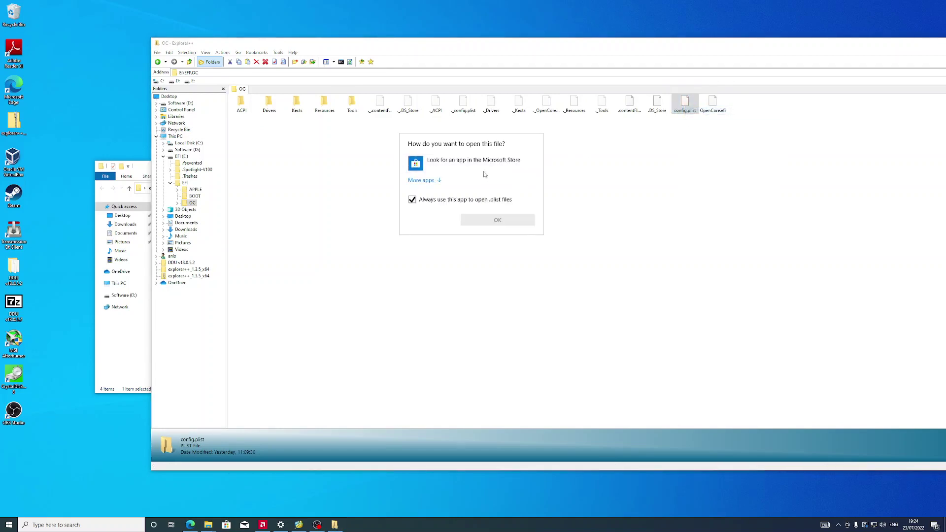
key(Escape)
click(655, 143)
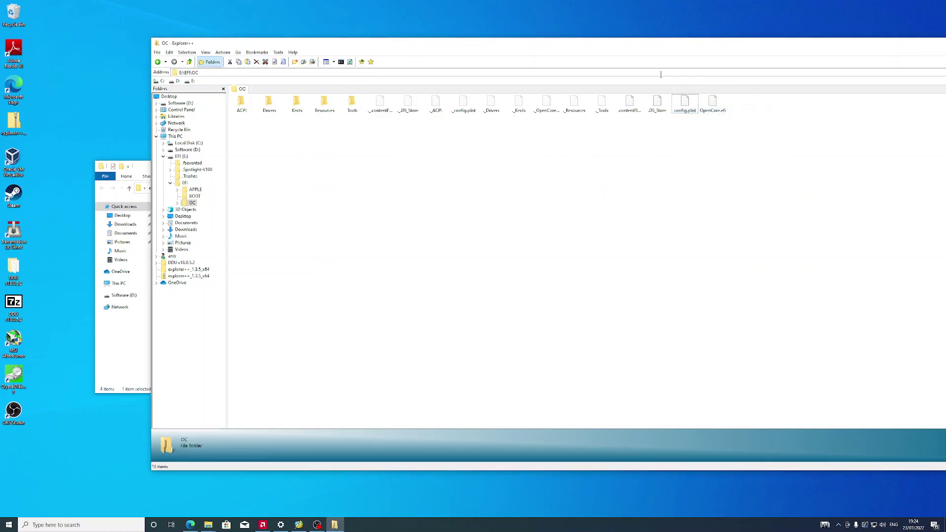